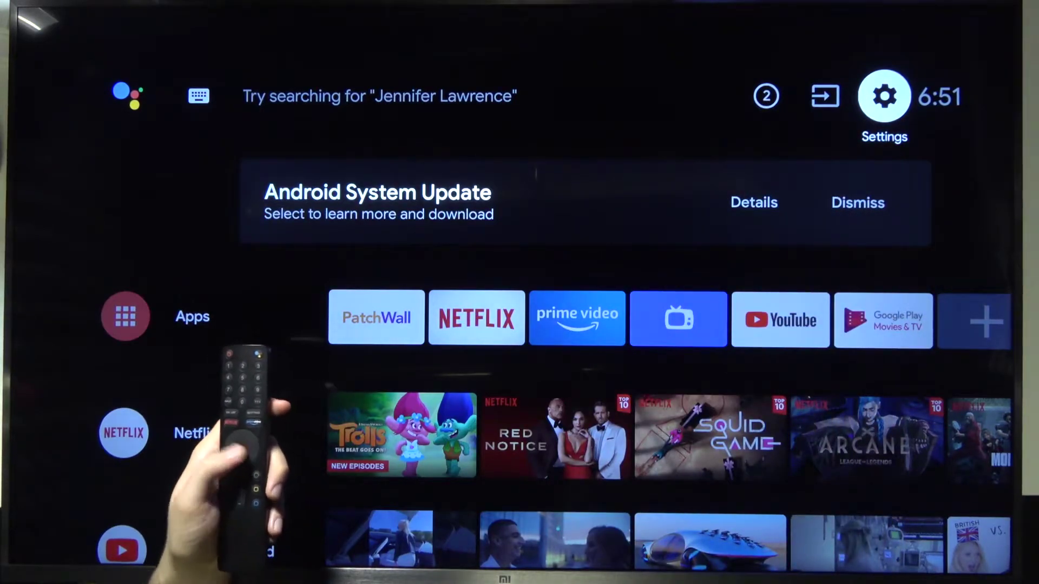
Step: Open Settings and start adding an account under Accounts & Sign In
{"action": "key", "text": "Return"}
{"action": "key", "text": "Down"}
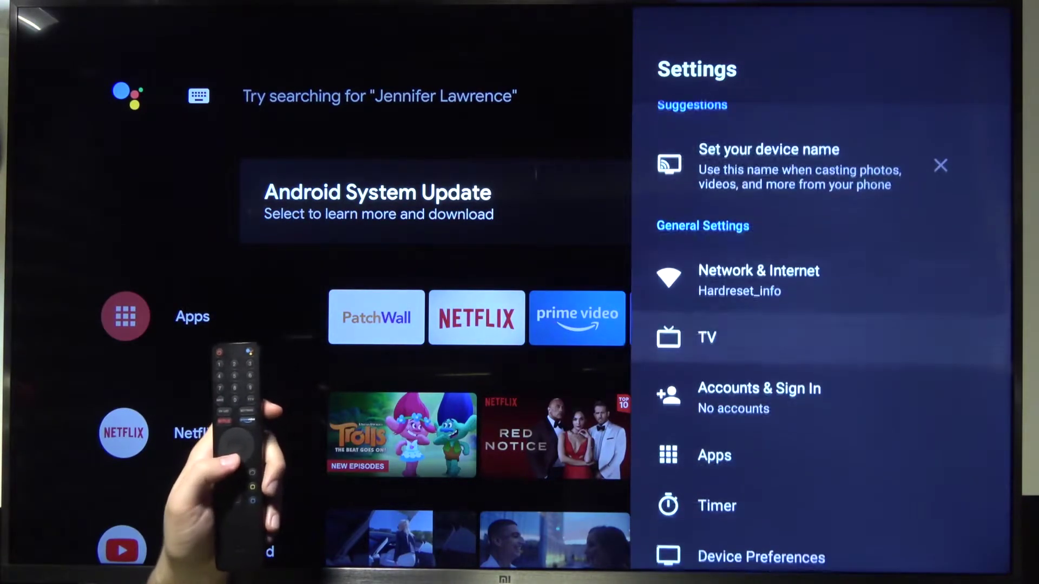
{"action": "key", "text": "Down"}
{"action": "key", "text": "Return"}
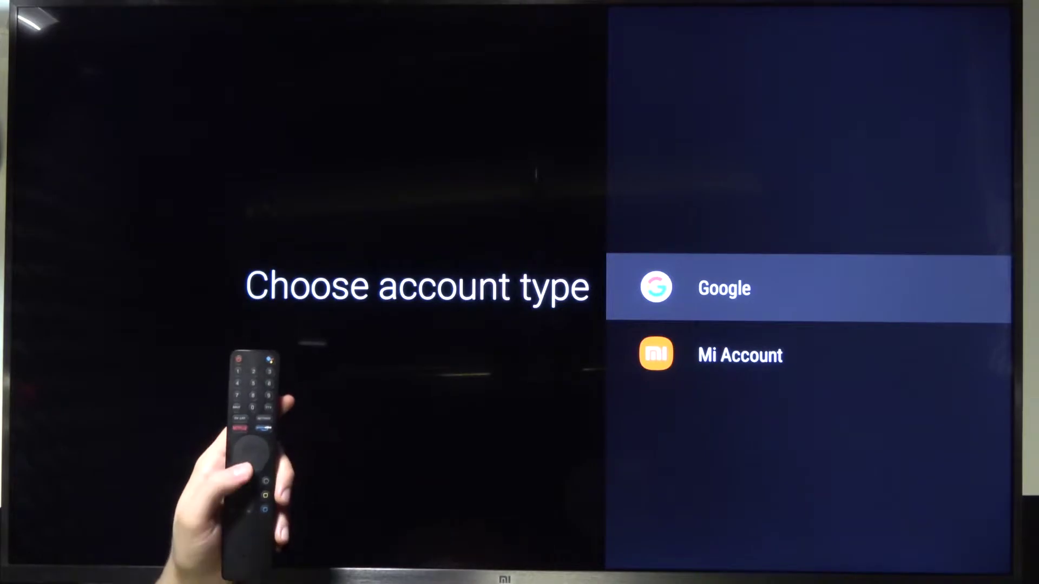
Step: Choose Google as the new account type
{"action": "key", "text": "Down"}
{"action": "key", "text": "Up"}
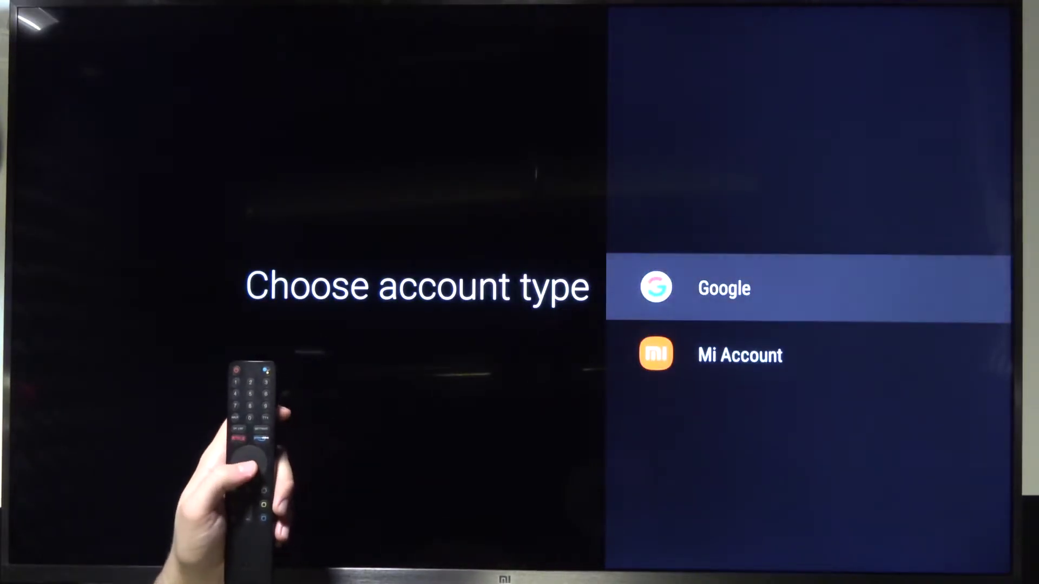
{"action": "key", "text": "Return"}
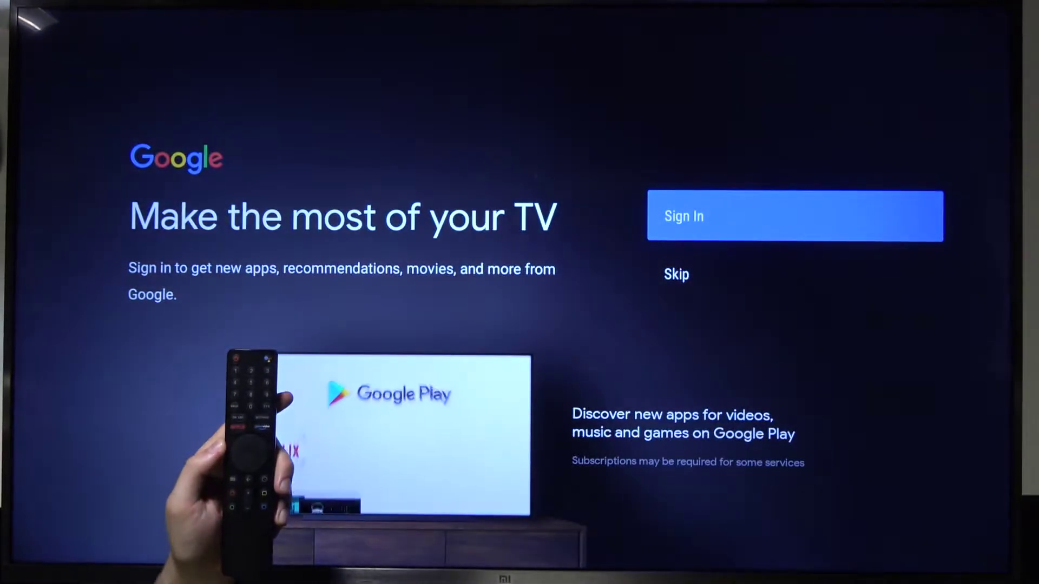
Step: Sign in from the 'Make the most of your TV' screen and complete the Google sign-in
{"action": "key", "text": "Return"}
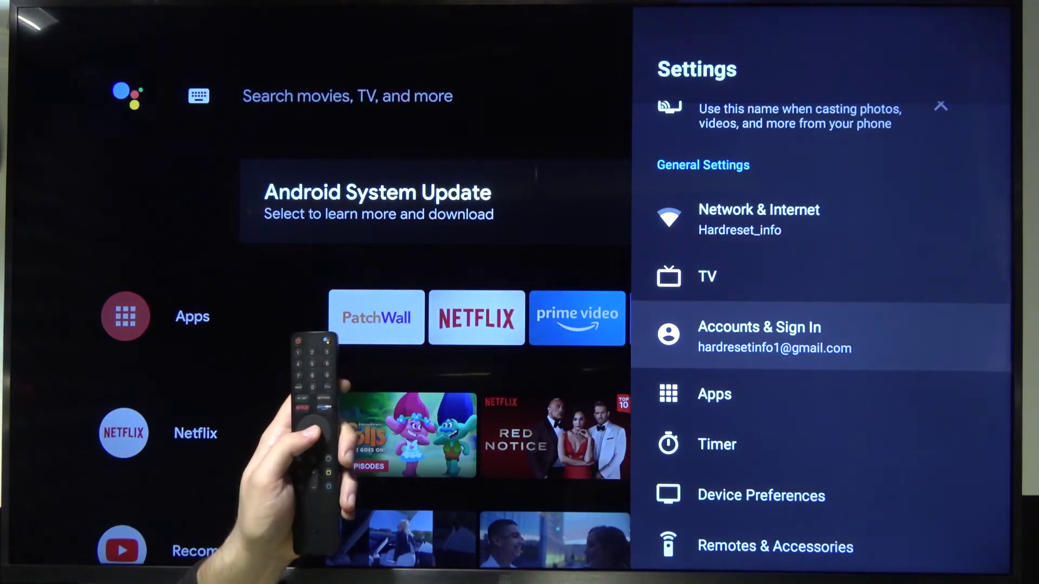
Step: Open Accounts & Sign In and select the signed-in Google account entry
{"action": "key", "text": "Return"}
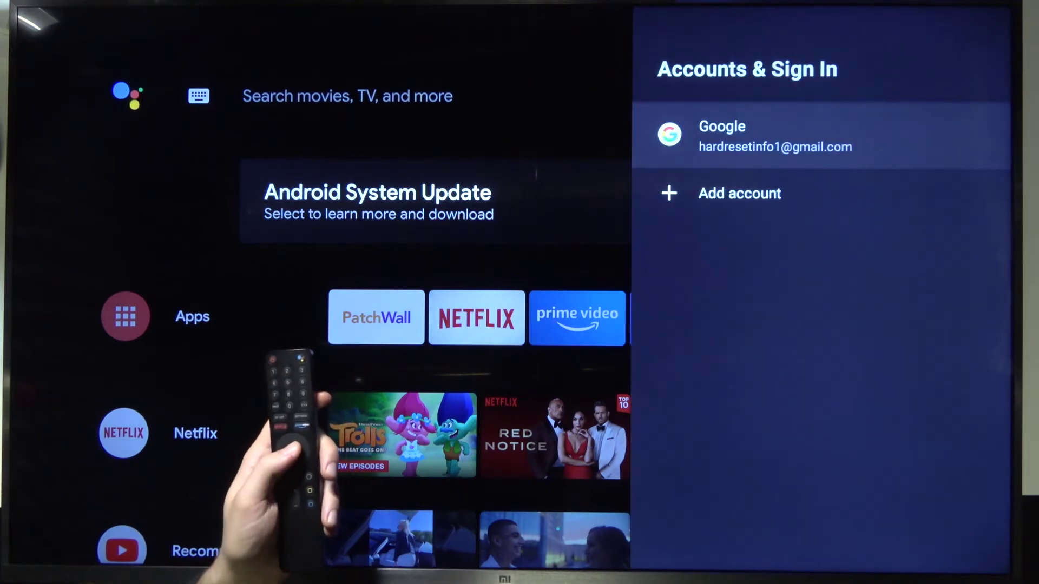
{"action": "key", "text": "Return"}
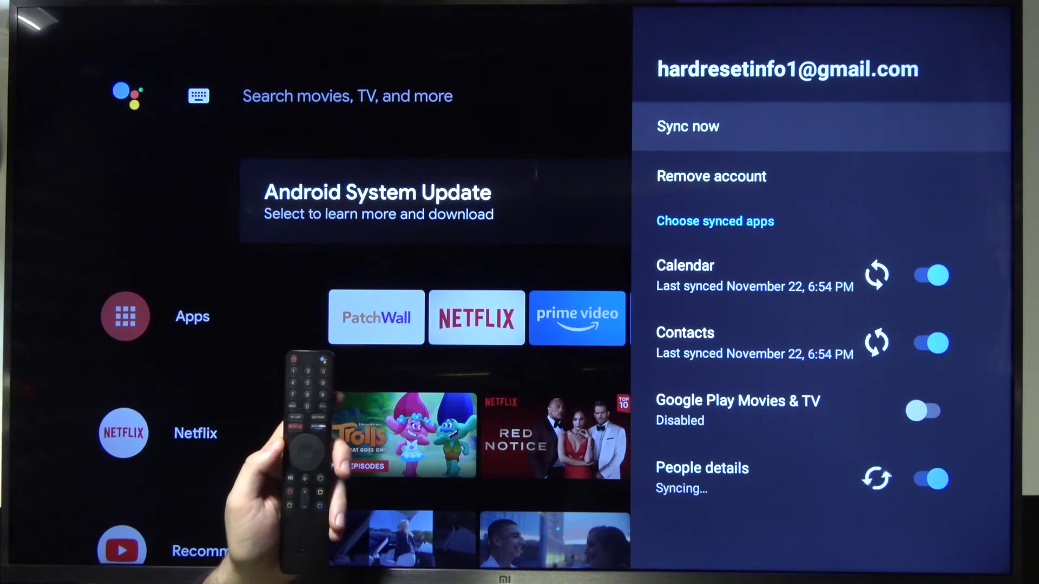
Step: Remove the Google account, confirm with OK, and back out of Settings to the home screen
{"action": "key", "text": "Down"}
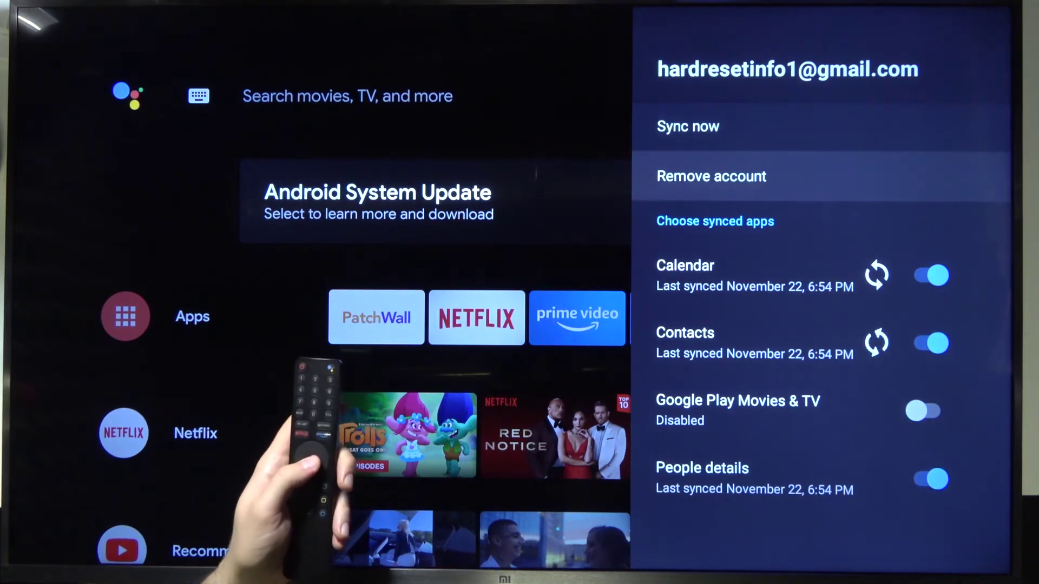
{"action": "key", "text": "Return"}
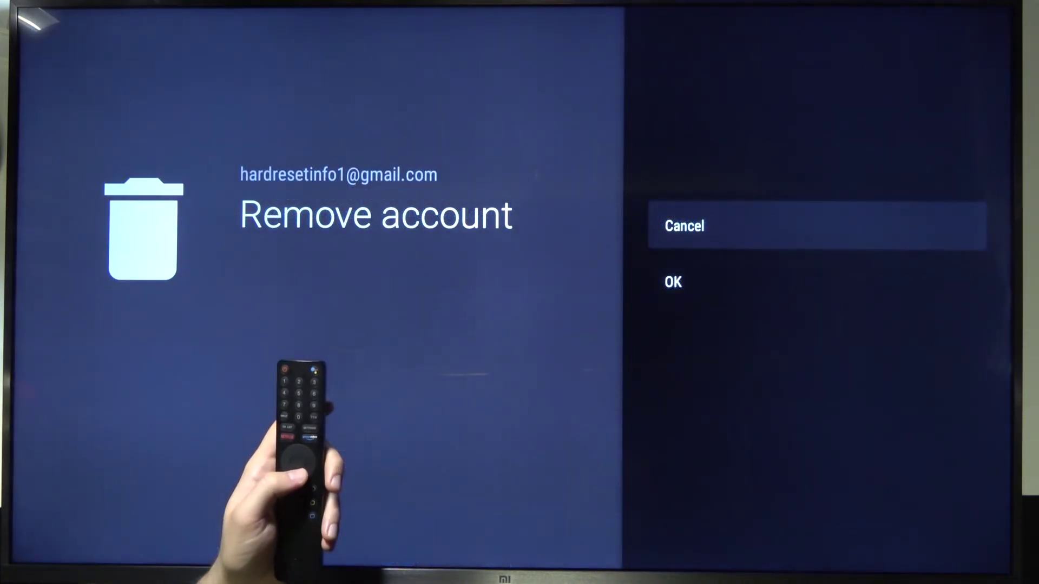
{"action": "key", "text": "Return"}
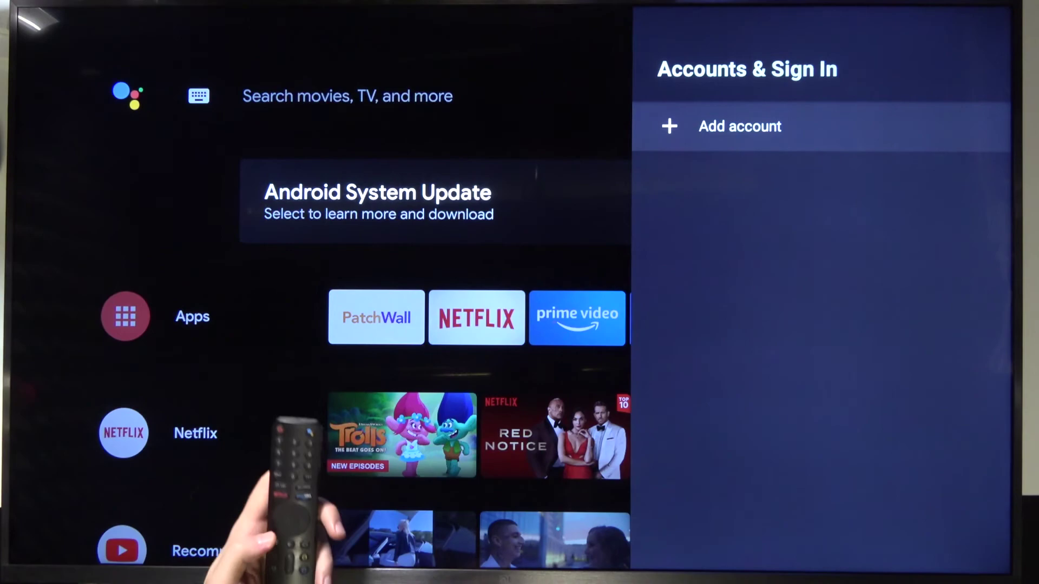
{"action": "key", "text": "Escape"}
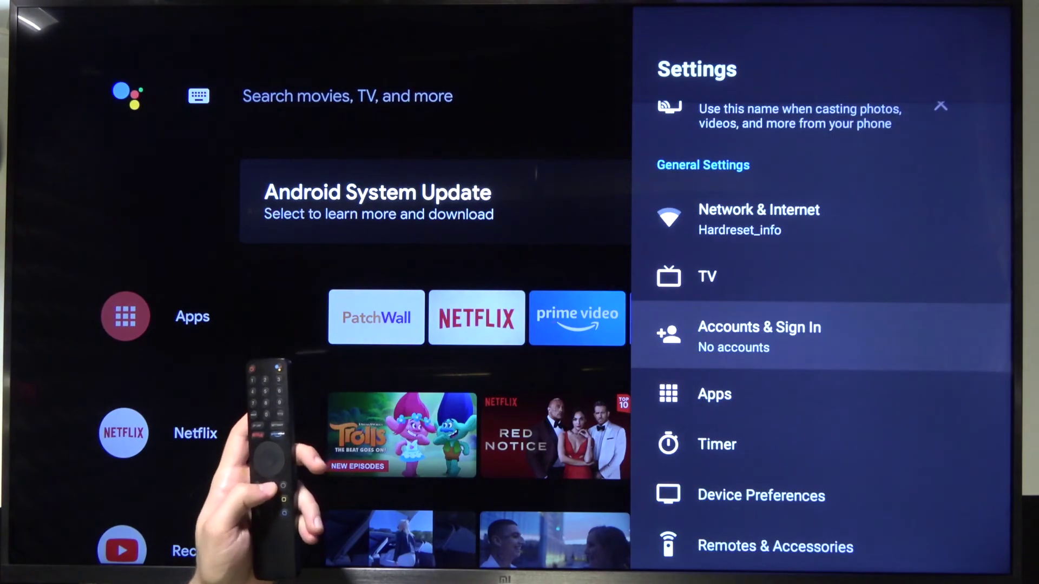
{"action": "key", "text": "Escape"}
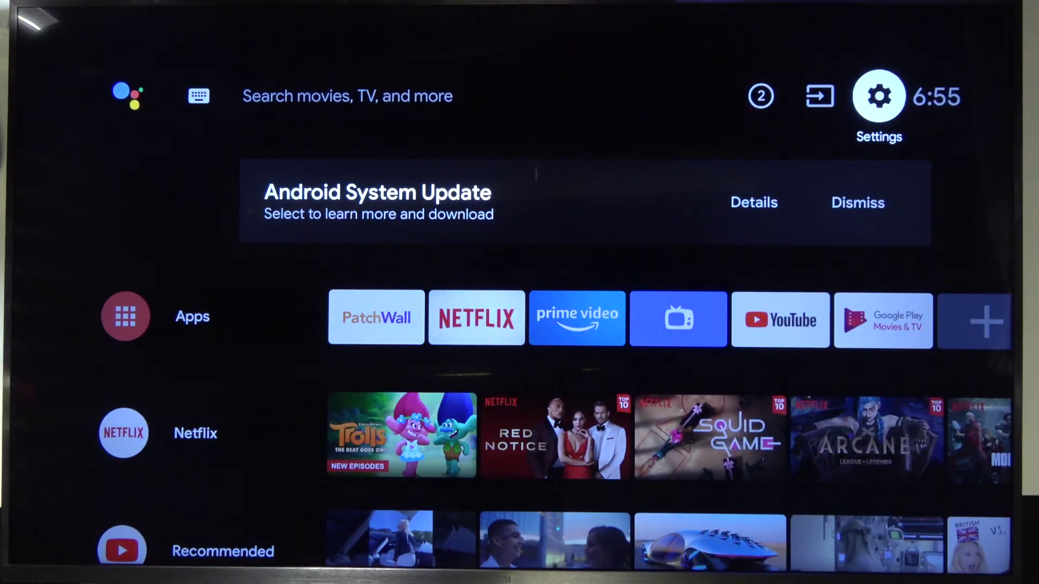